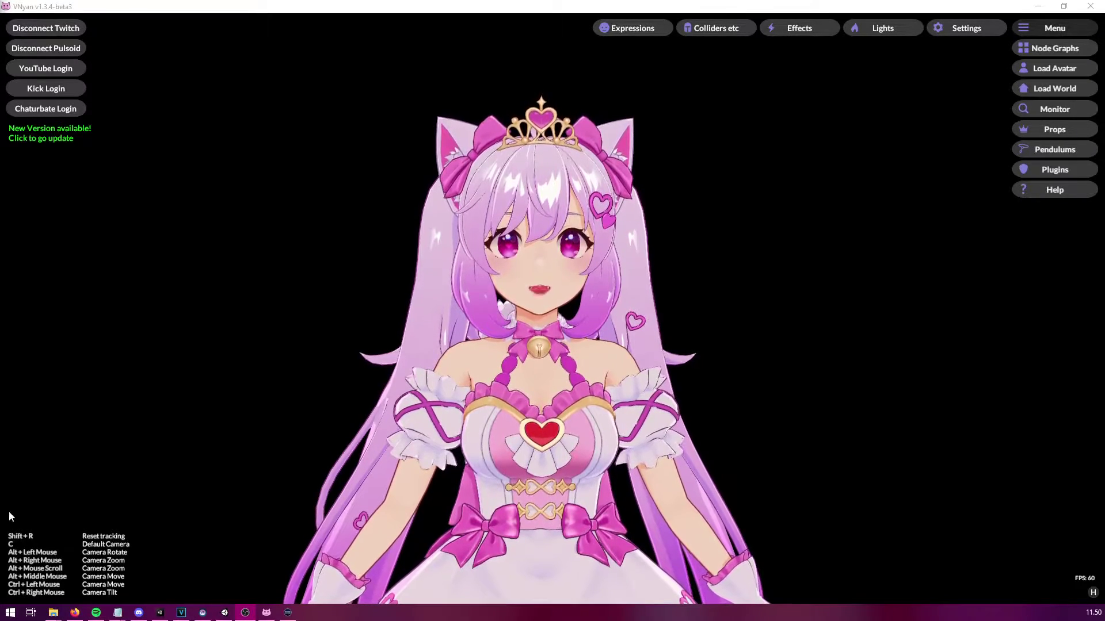
Open VNyan's Settings on the Misc page and select the WebSockets receiving port field (8000).
click(798, 175)
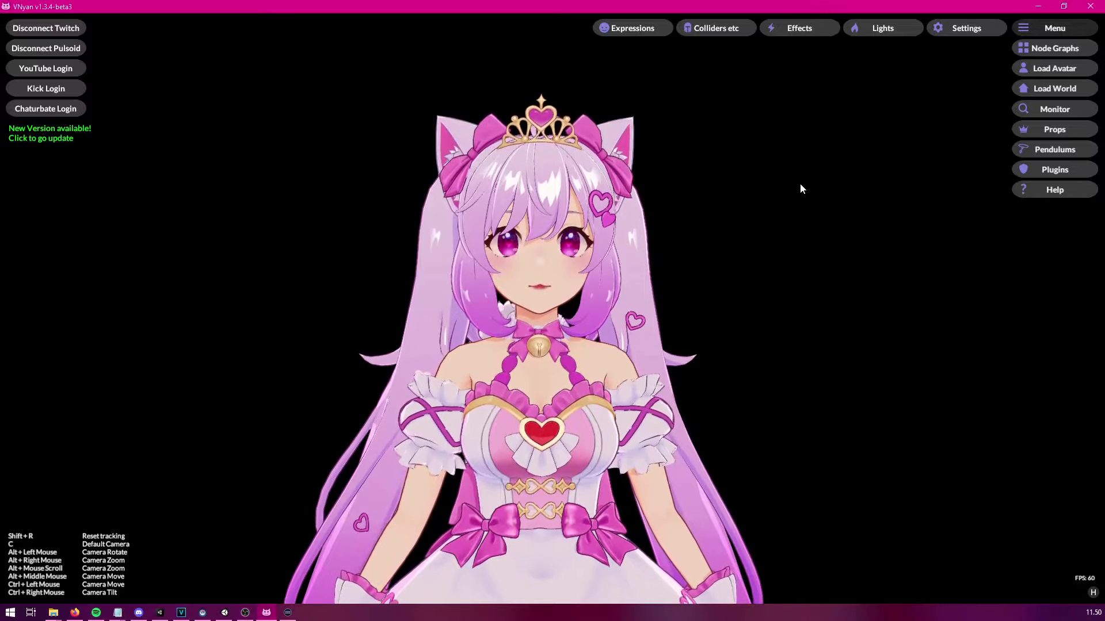
click(957, 32)
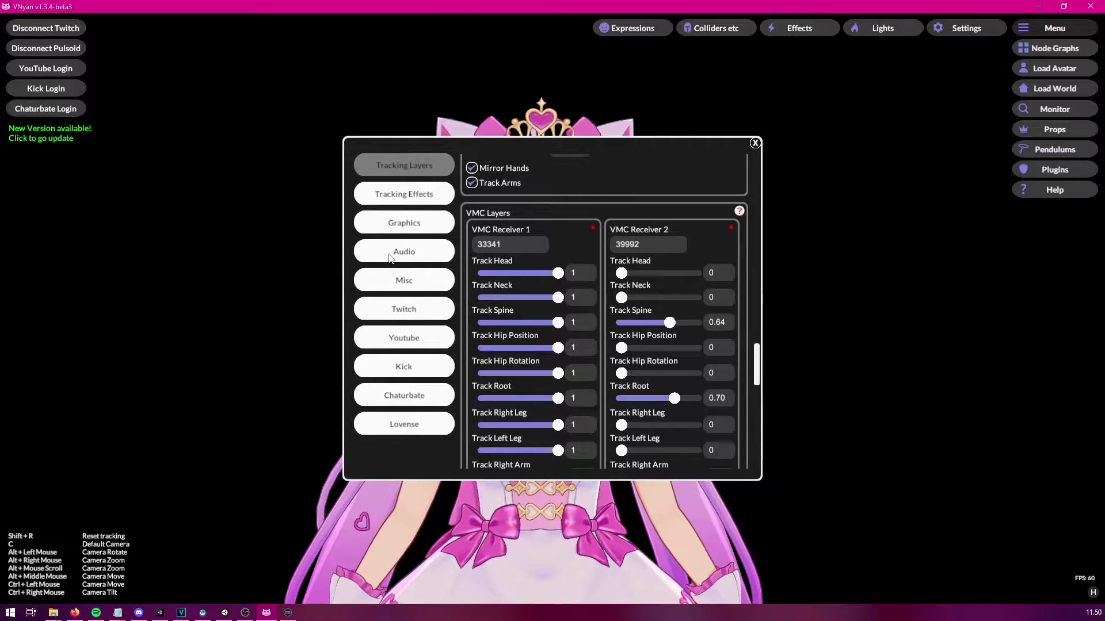
click(397, 280)
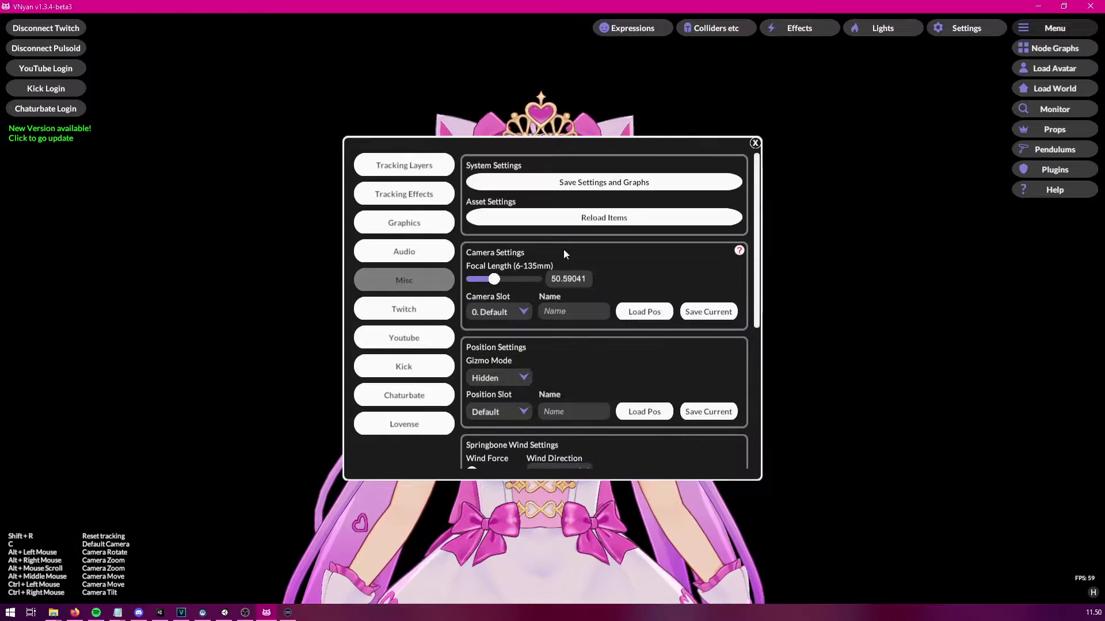
scroll(641, 374, down, 3)
scroll(648, 276, down, 2)
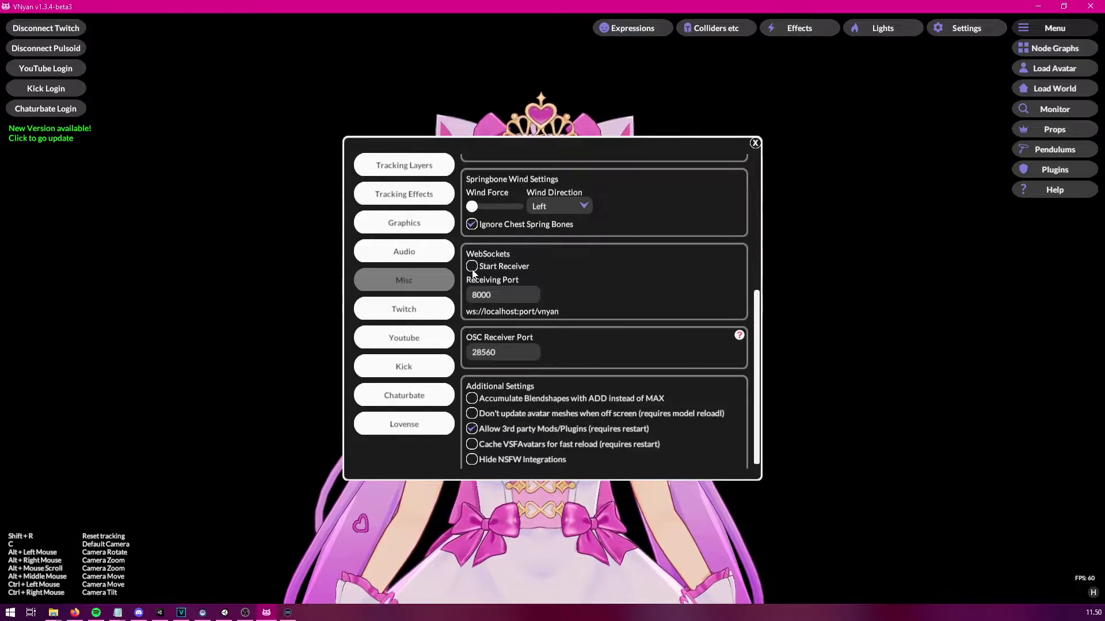
click(506, 296)
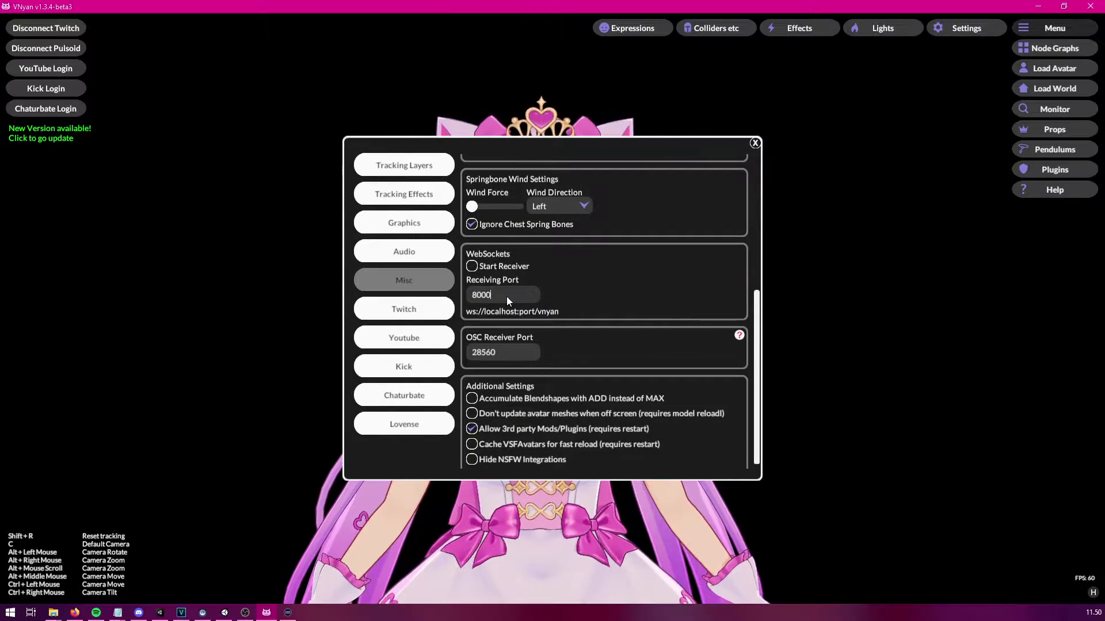
Change the WebSocket receiving port to 8005, then switch to Stream Deck.
text(5)
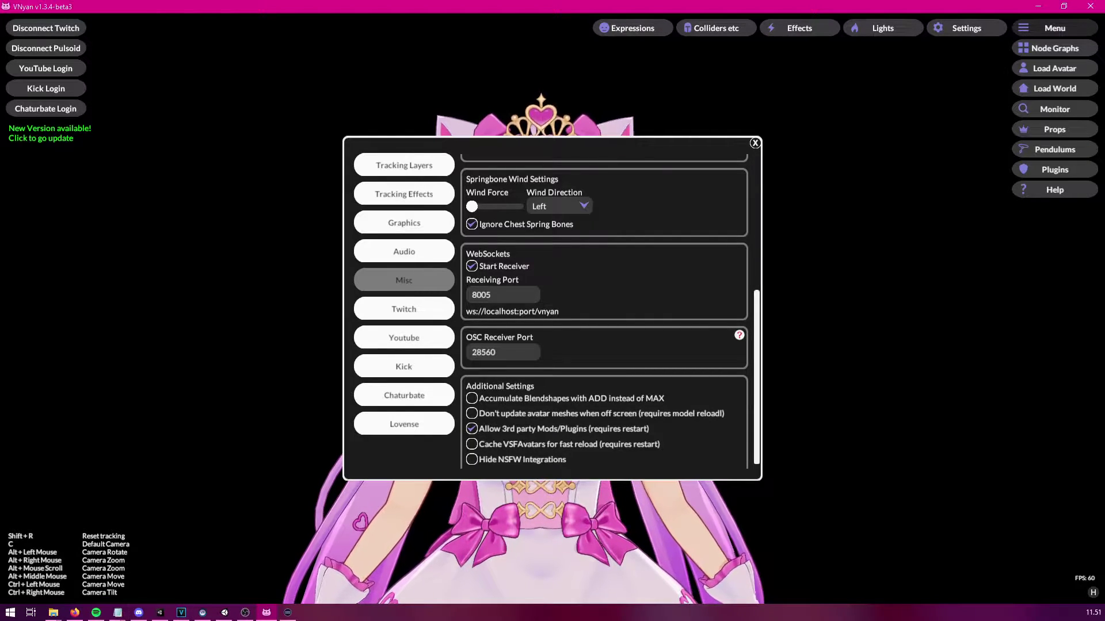
key(alt+Tab)
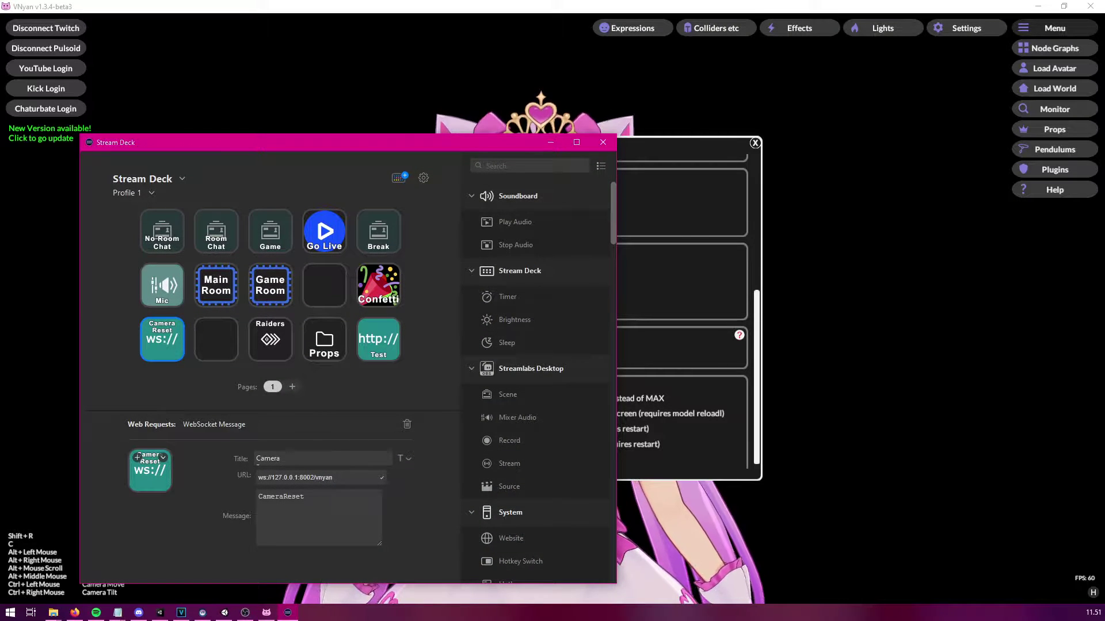
Select the empty key beside Camera Reset and bring the Web Requests actions into view.
click(216, 348)
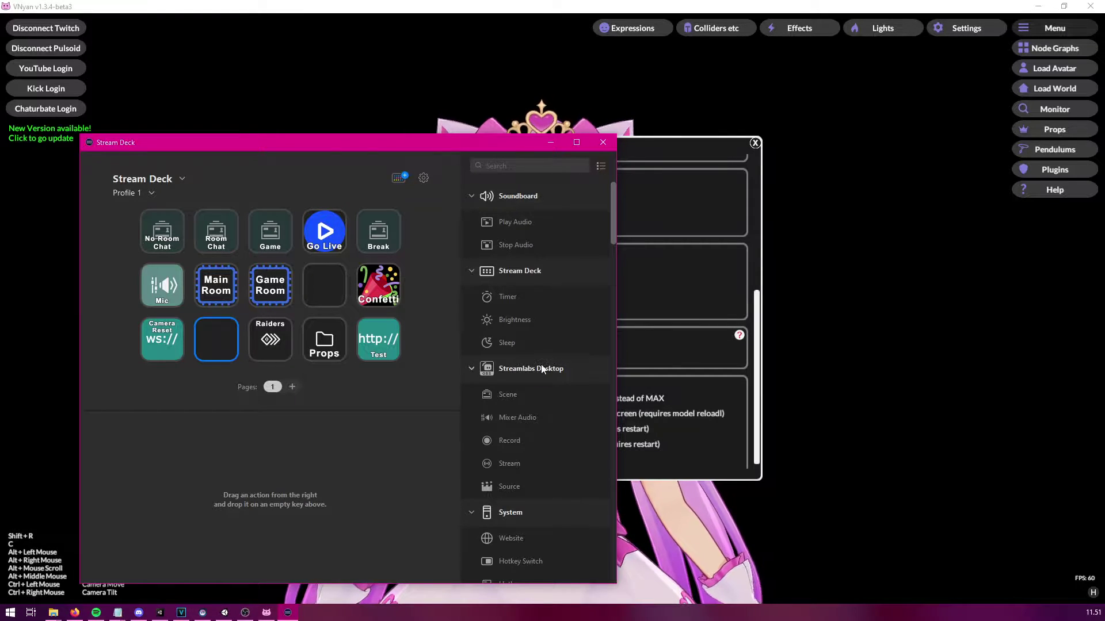
drag(611, 222, 635, 567)
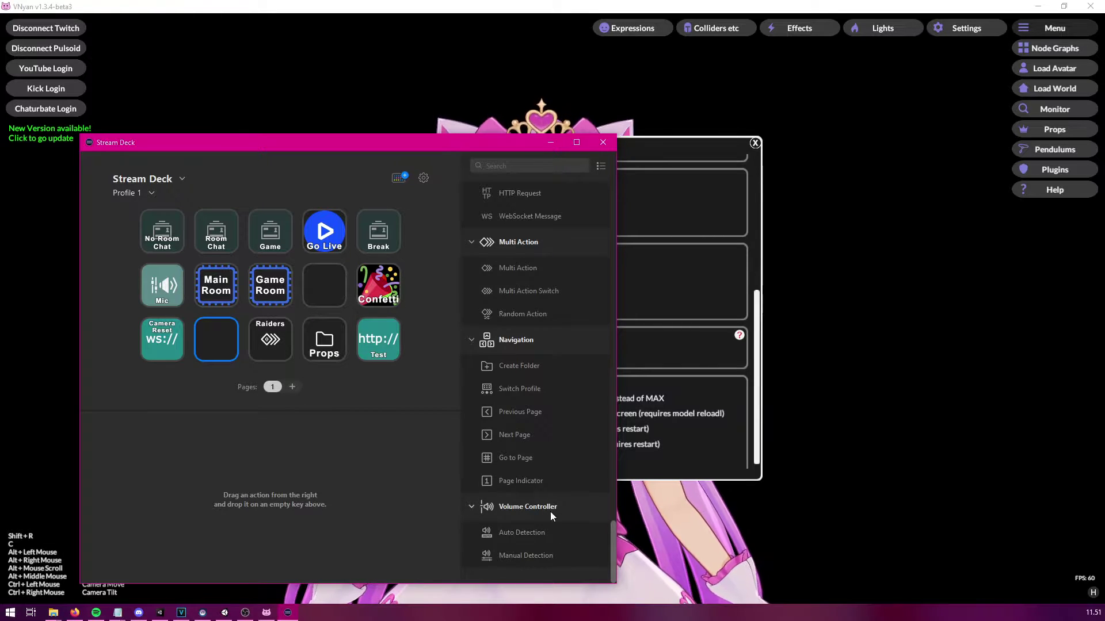
scroll(540, 477, up, 3)
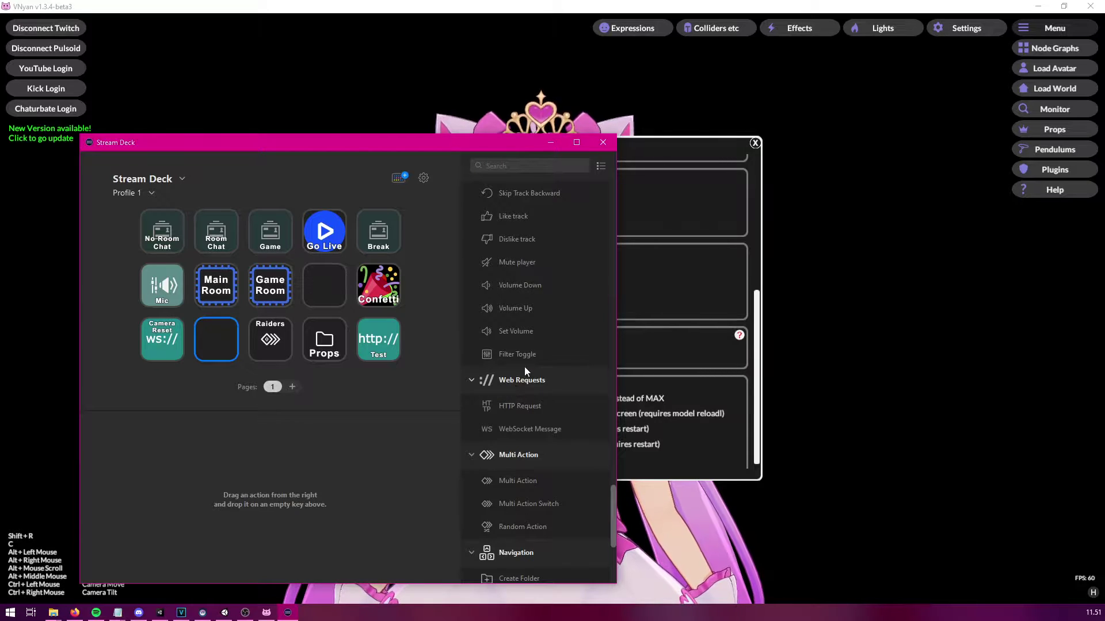
click(600, 166)
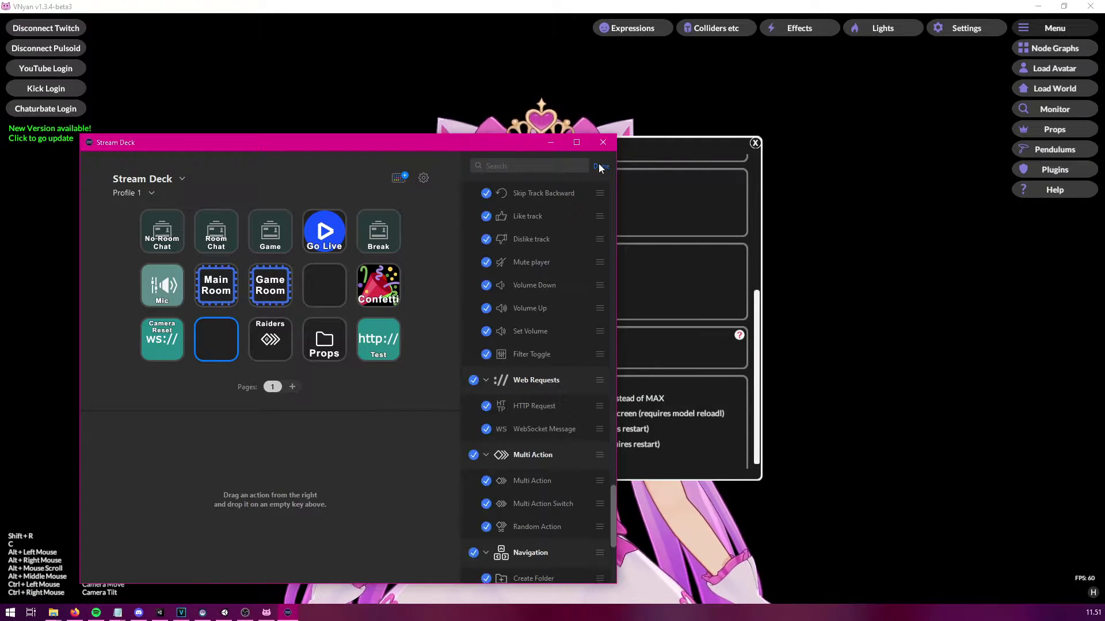
click(600, 166)
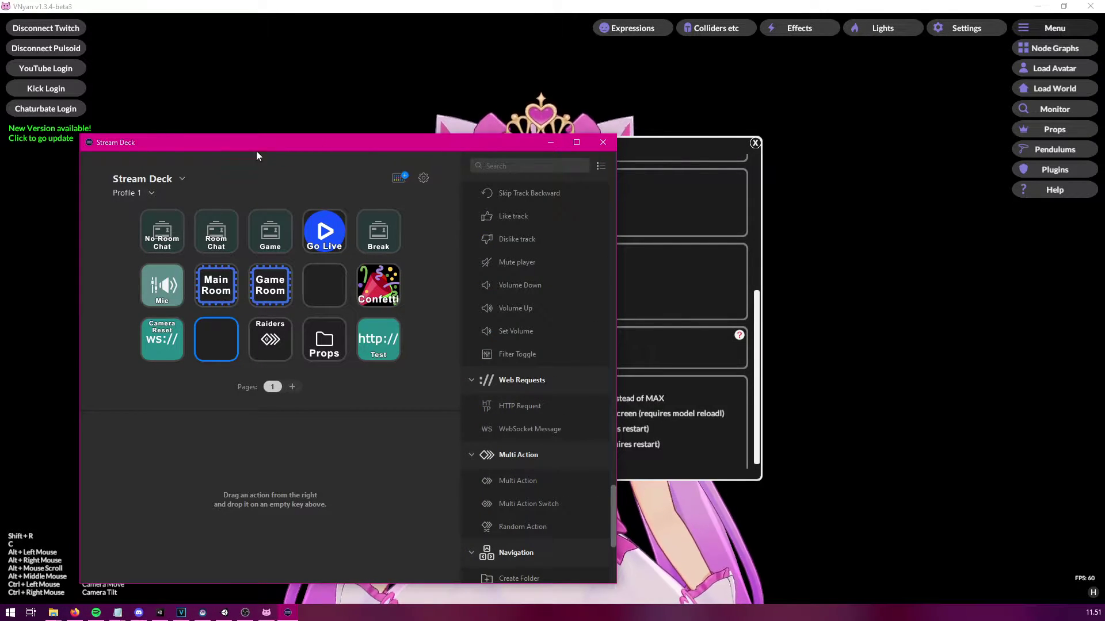
click(422, 178)
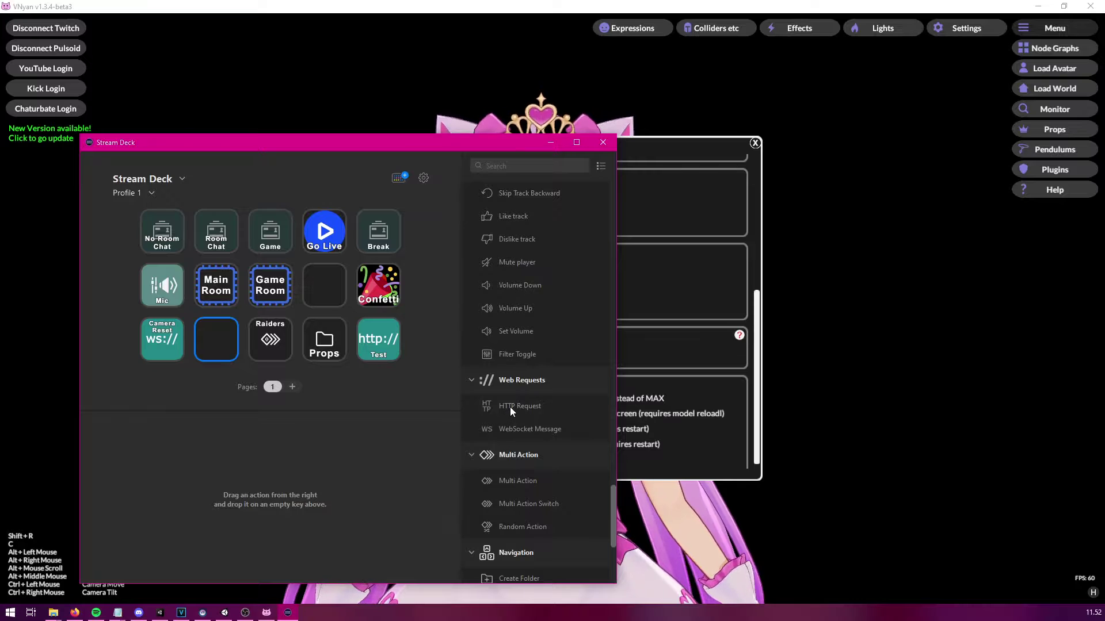
Put a WebSocket Message action titled 'Test Redeem' on the empty key, then return to VNyan.
drag(533, 430, 215, 338)
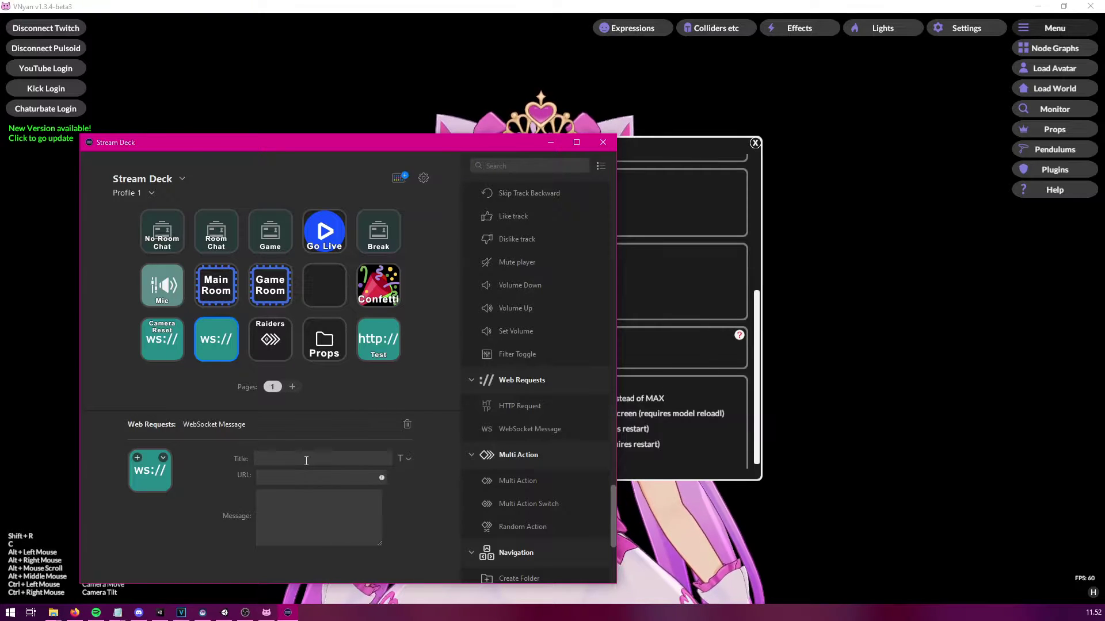
text(Test Redeem)
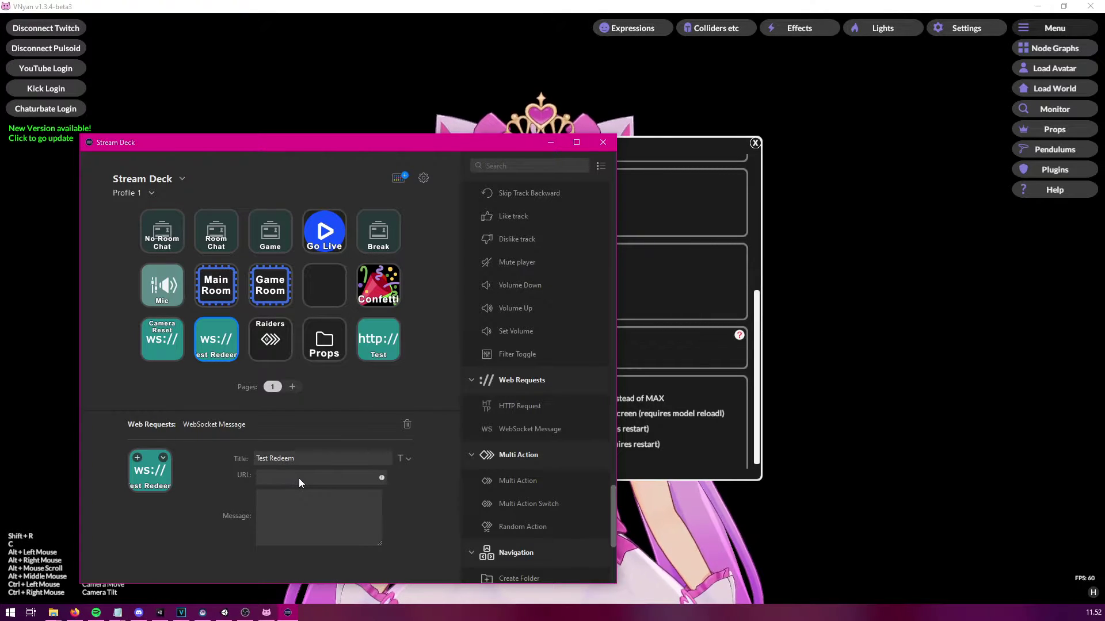
click(717, 291)
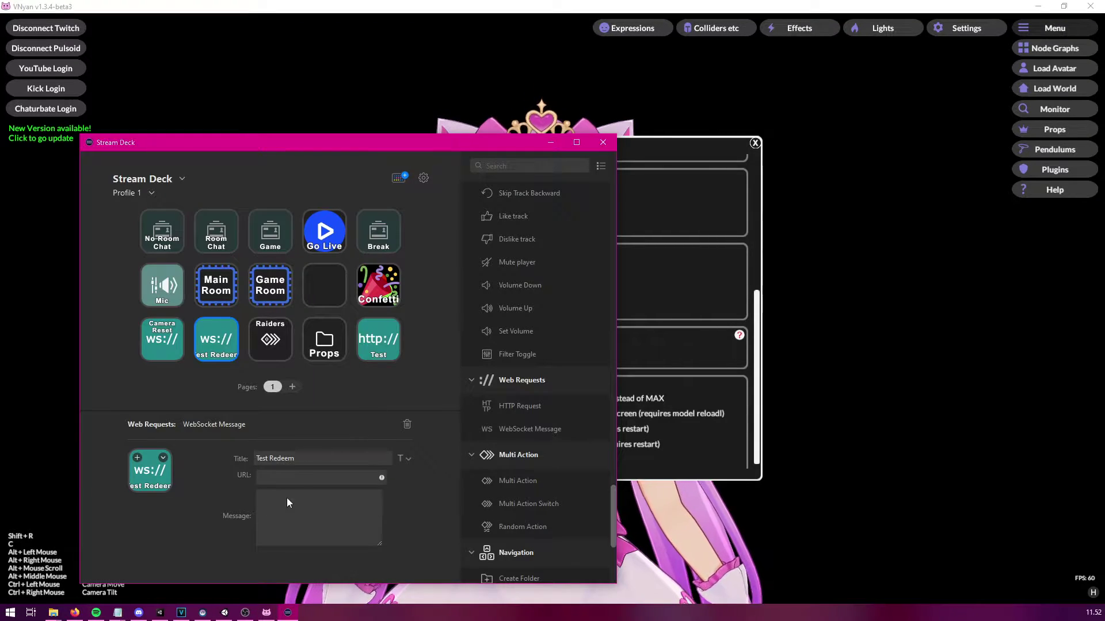
Point the Test Redeem key at ws://127.0.0.1:8005/vnyan with message 'Test', then minimize Stream Deck.
click(316, 483)
text(ws://)
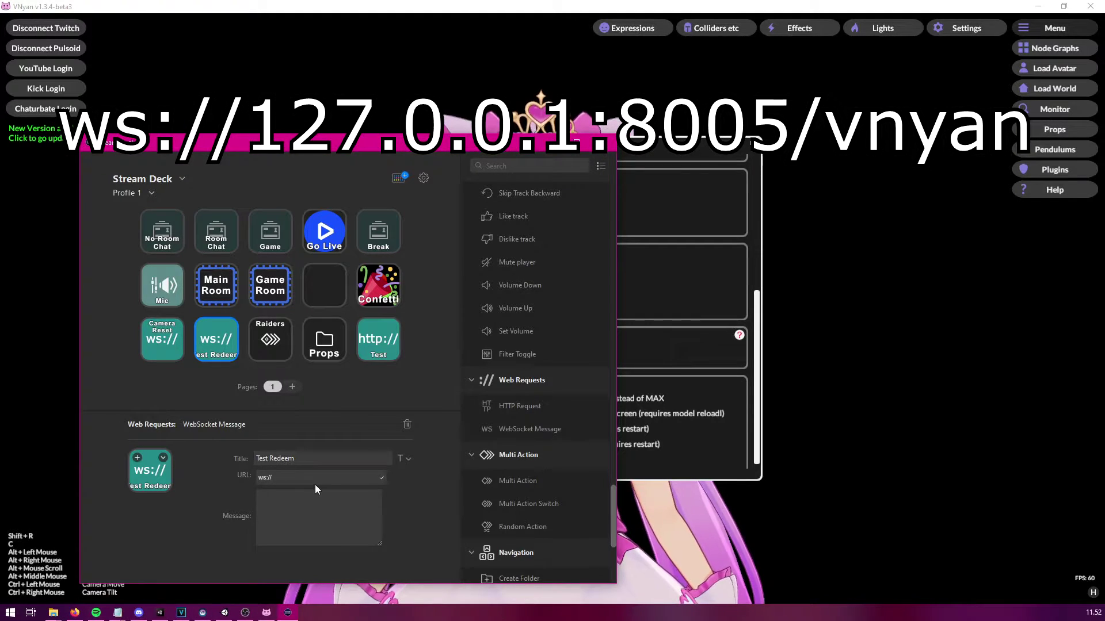
text(12)
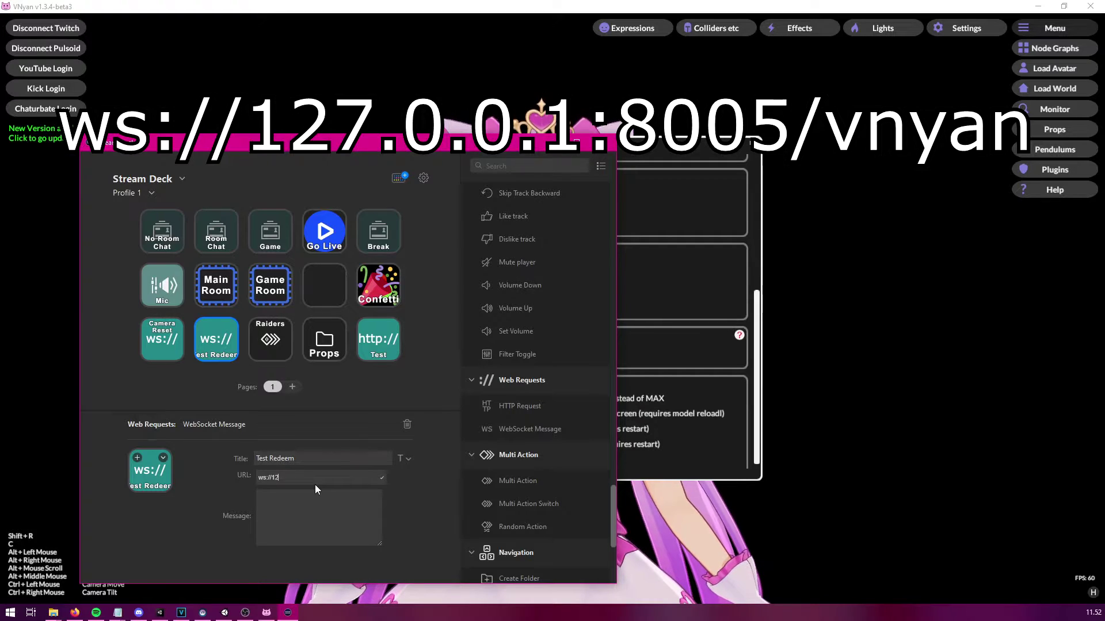
text(7.0.)
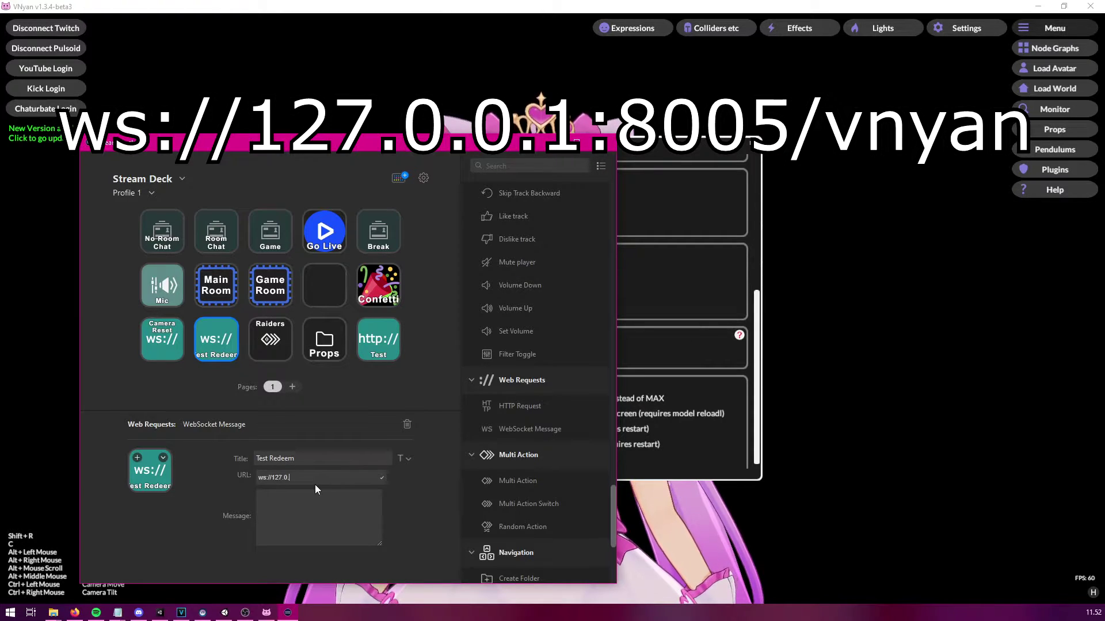
text(0.1:8005)
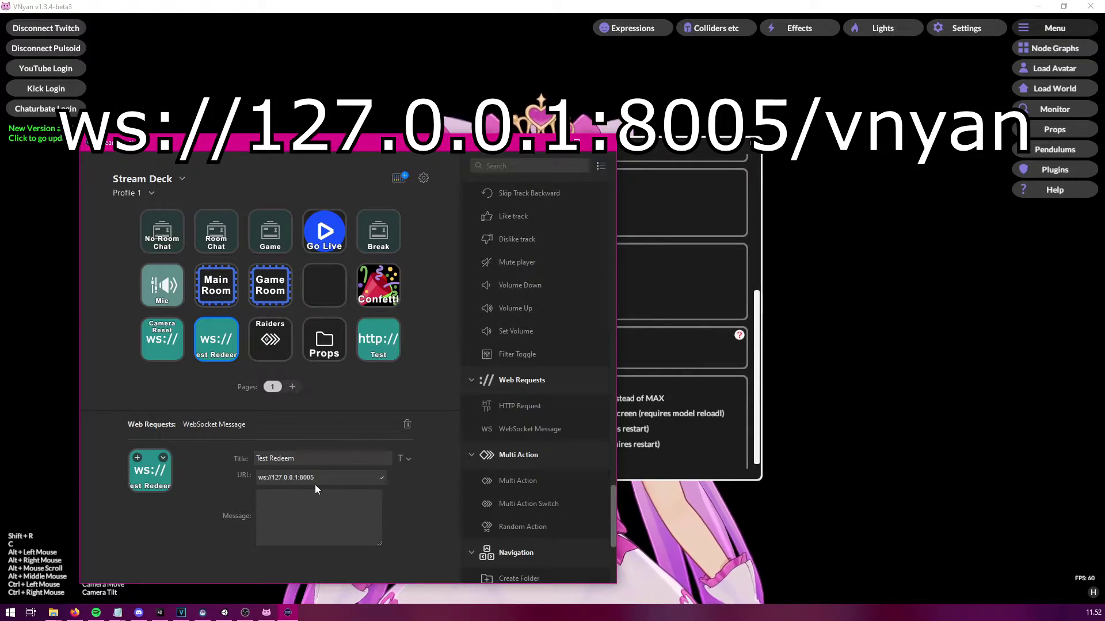
text(/vnyan)
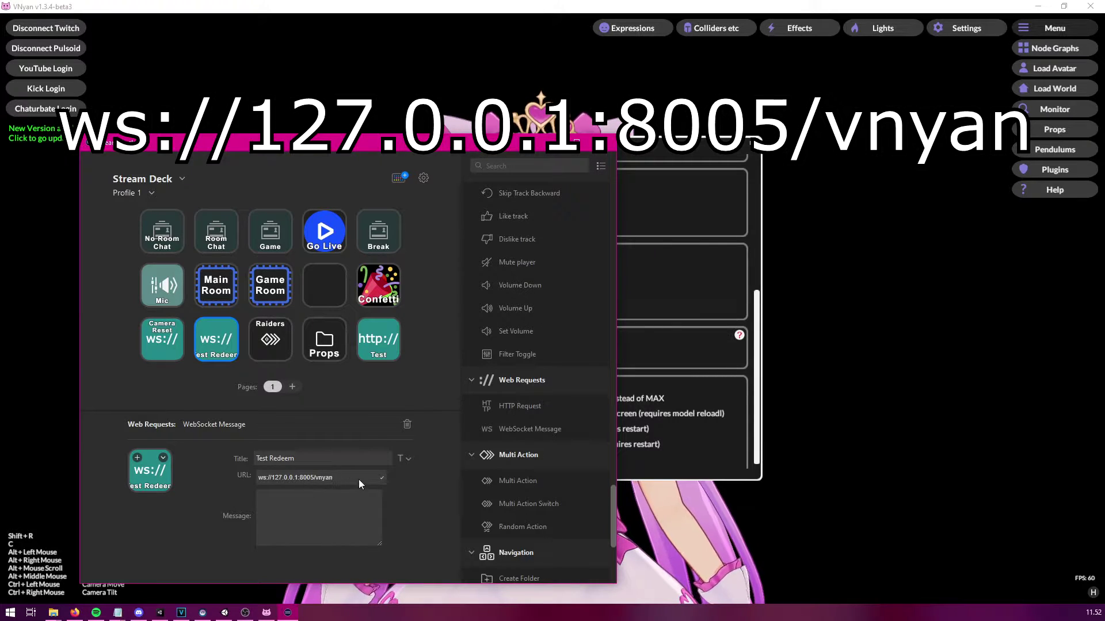
click(301, 522)
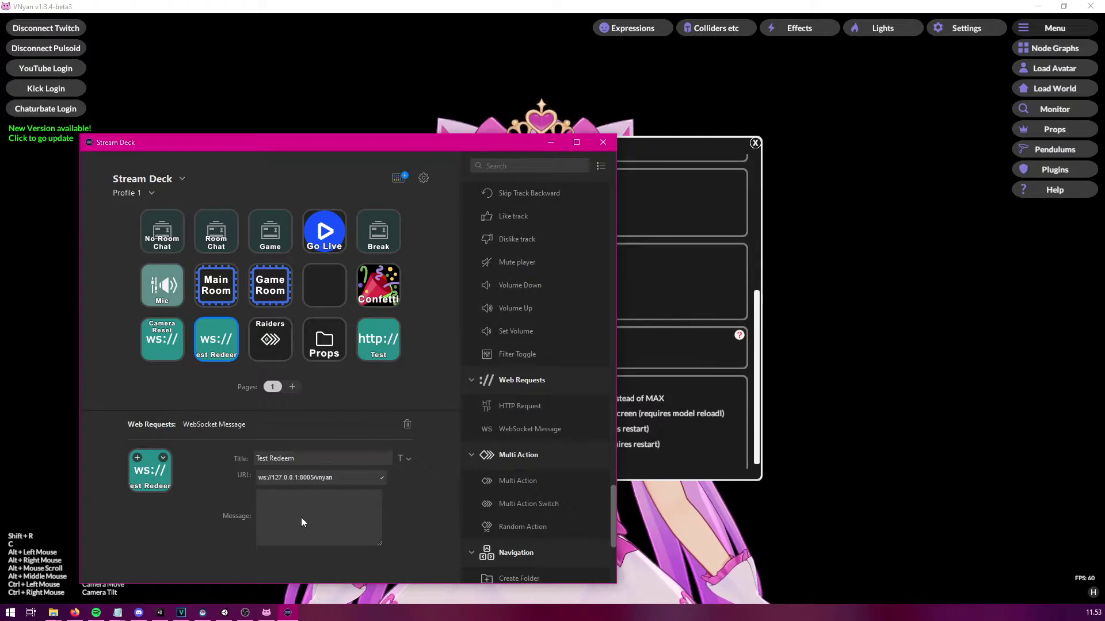
text(Test)
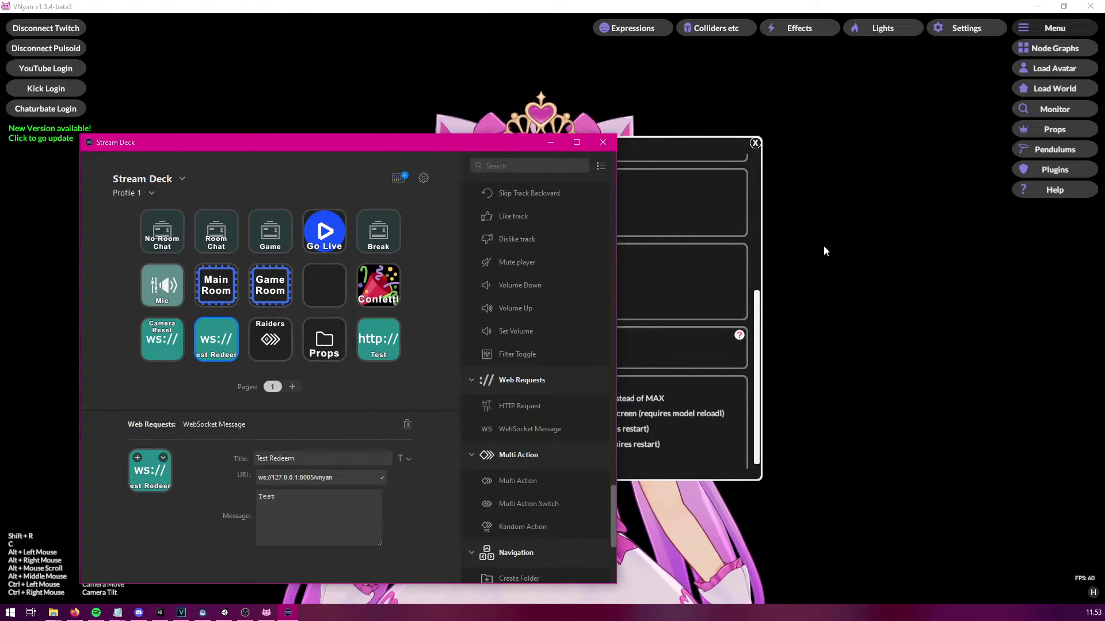
click(550, 141)
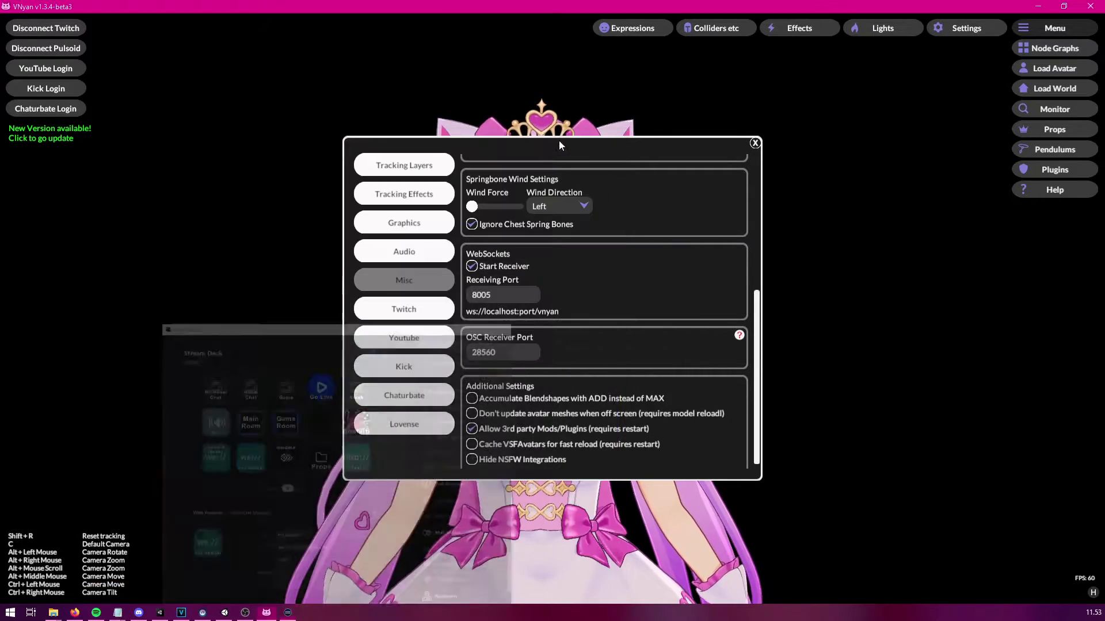
Close Settings and start a new empty node graph.
click(755, 143)
click(1069, 49)
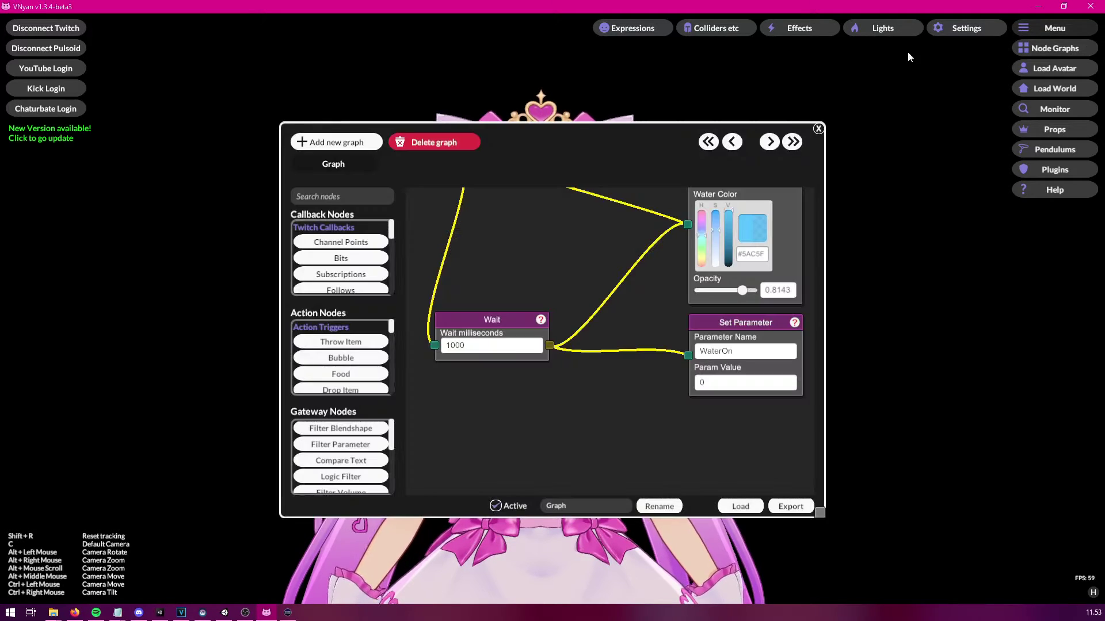
click(337, 142)
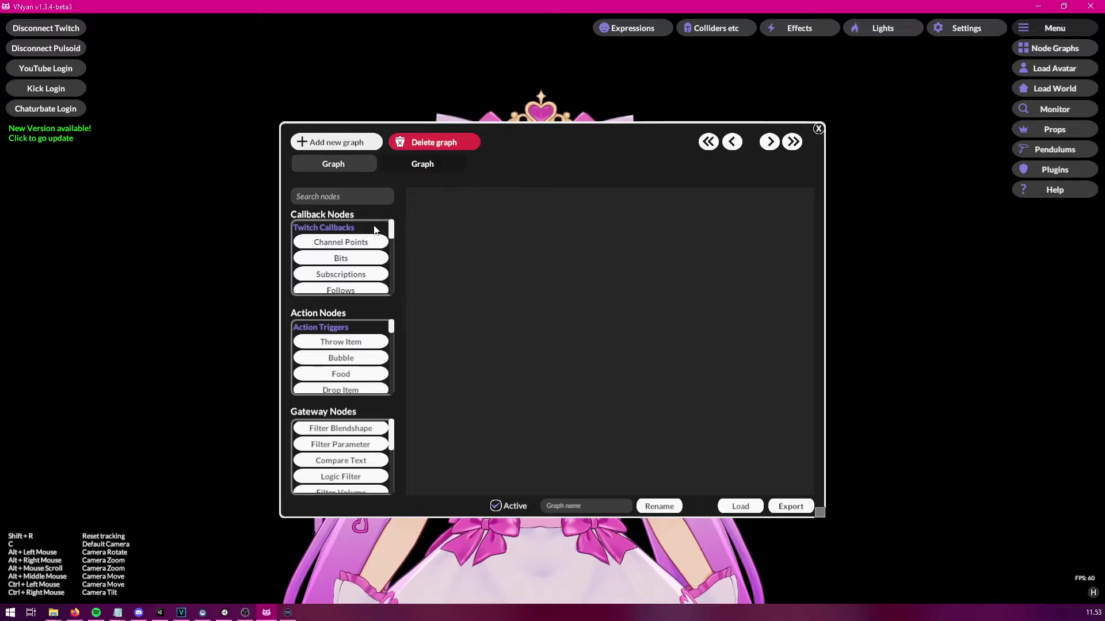
Add a WebSocket Command node by searching 'we' and move it to the upper left.
click(353, 194)
text(w)
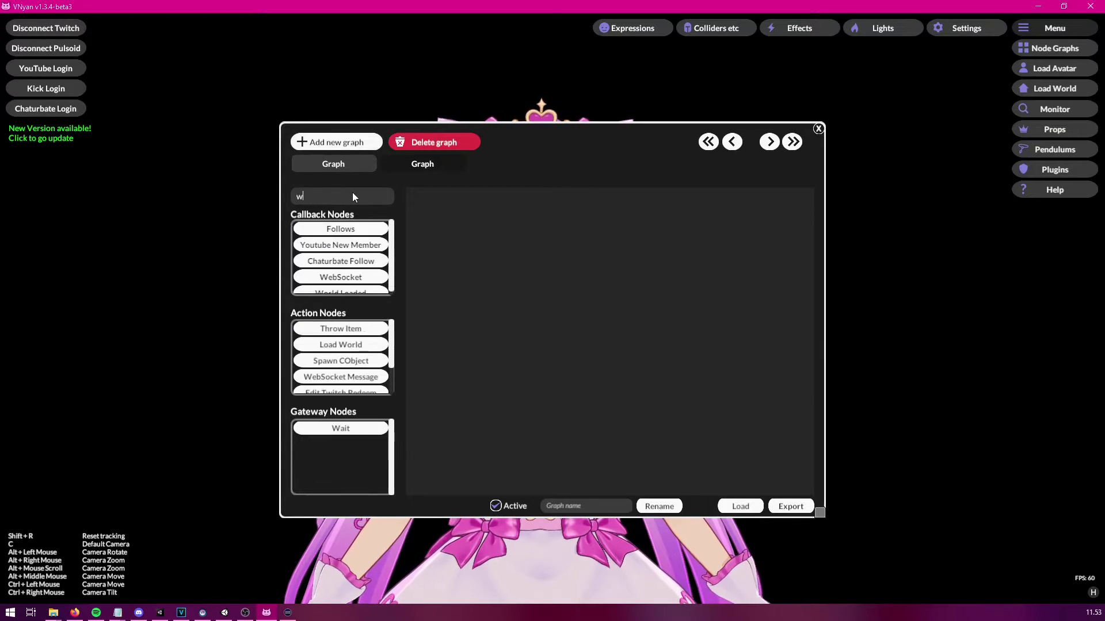
text(e)
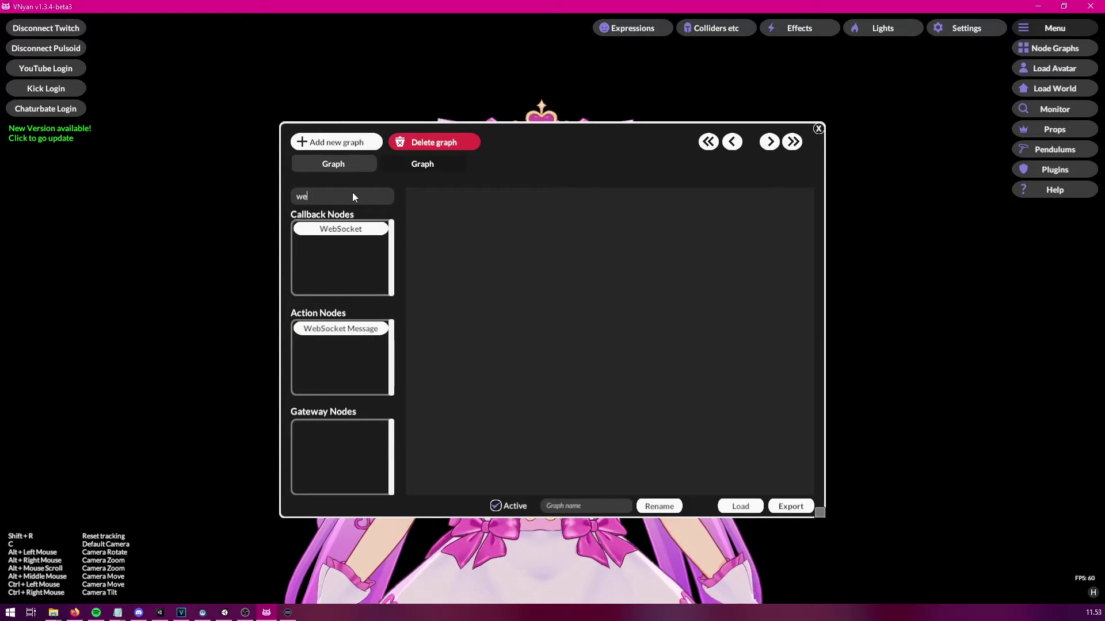
click(329, 231)
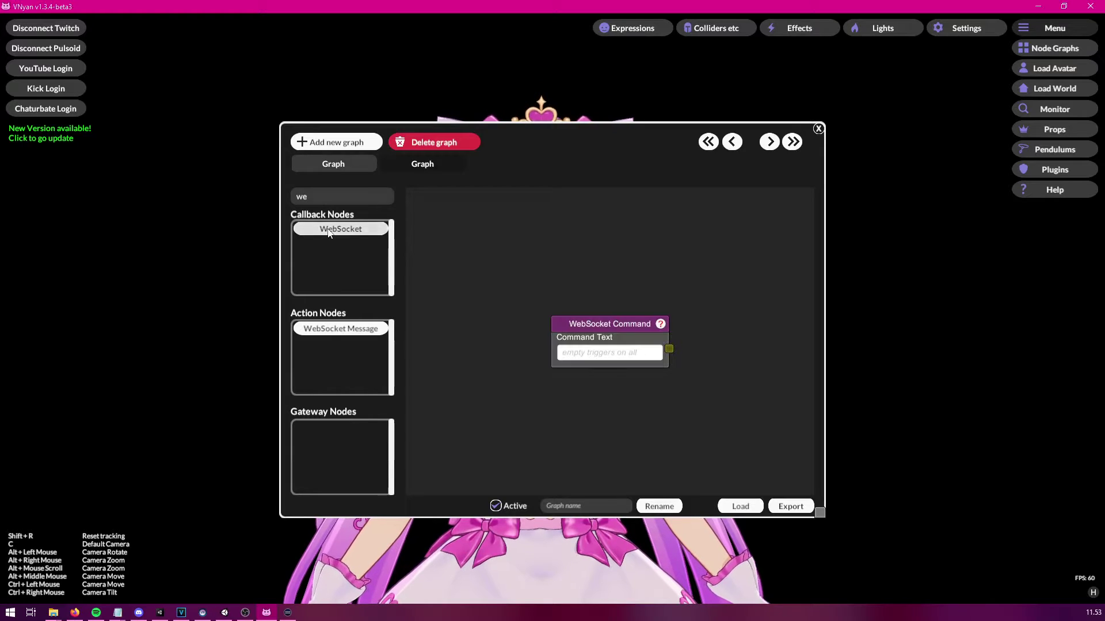
drag(597, 325, 472, 244)
click(477, 275)
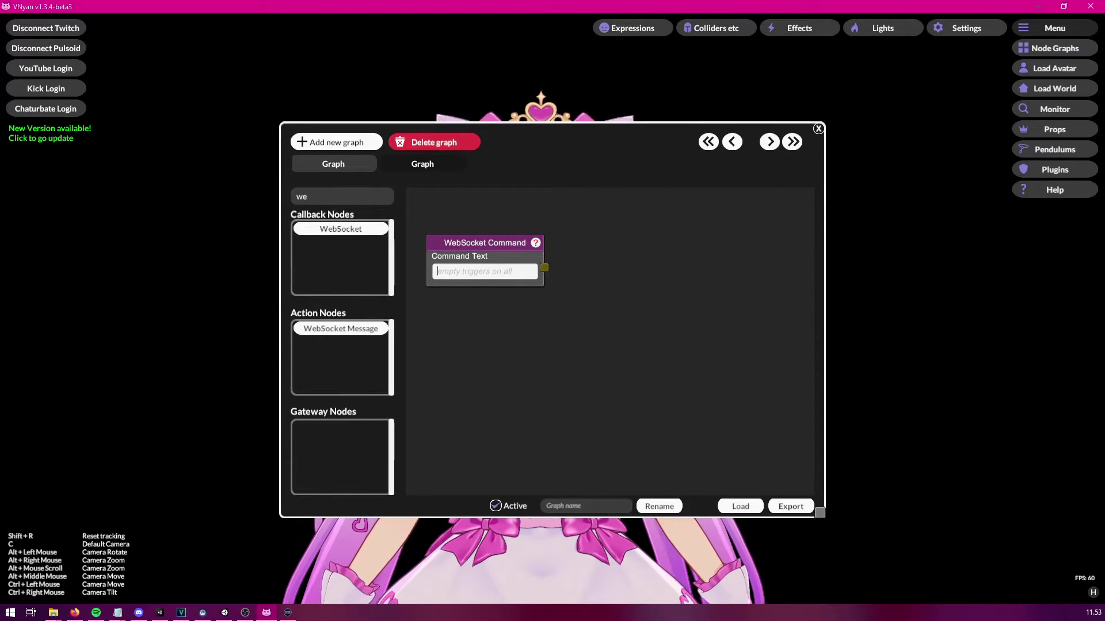
Confirm the Stream Deck key's message is 'Test' and set the WebSocket Command text to 'Test'.
key(alt+Tab)
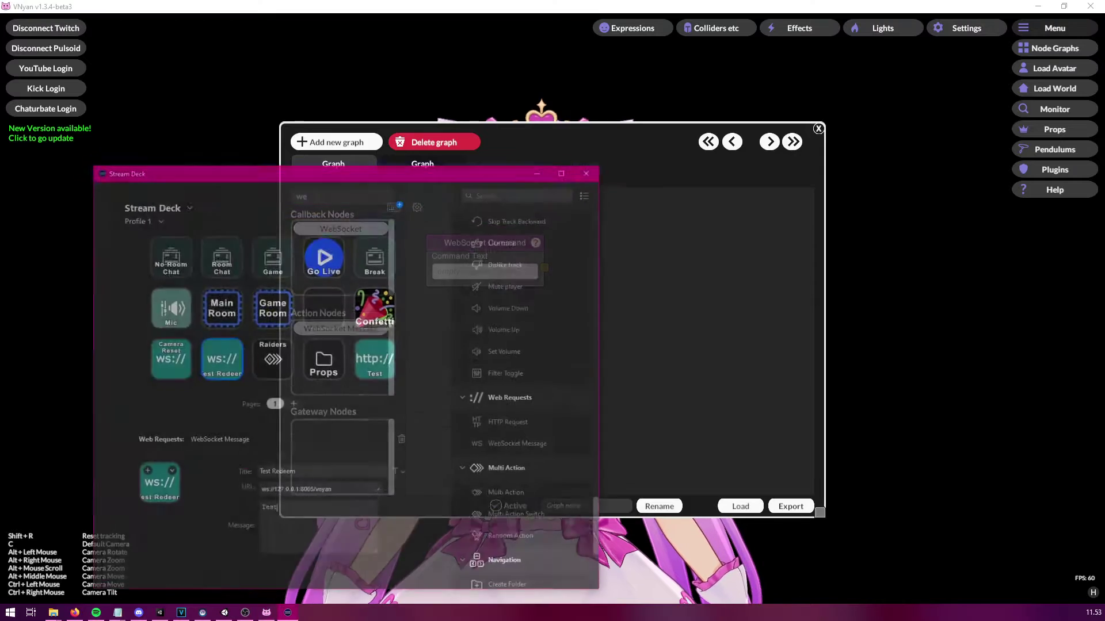
click(281, 499)
text(Test)
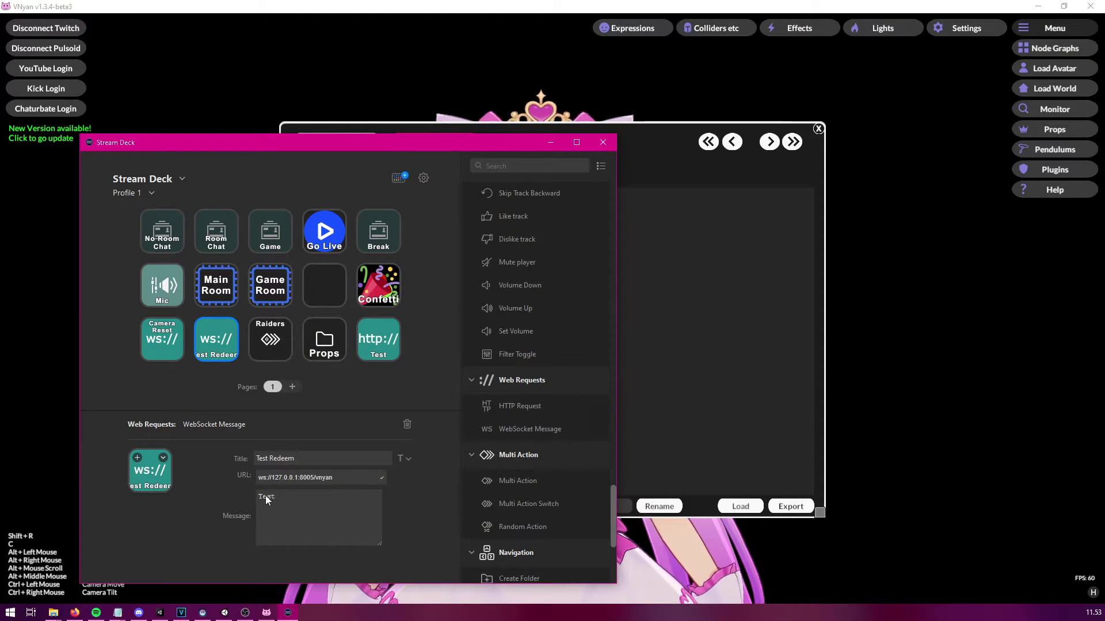
click(550, 143)
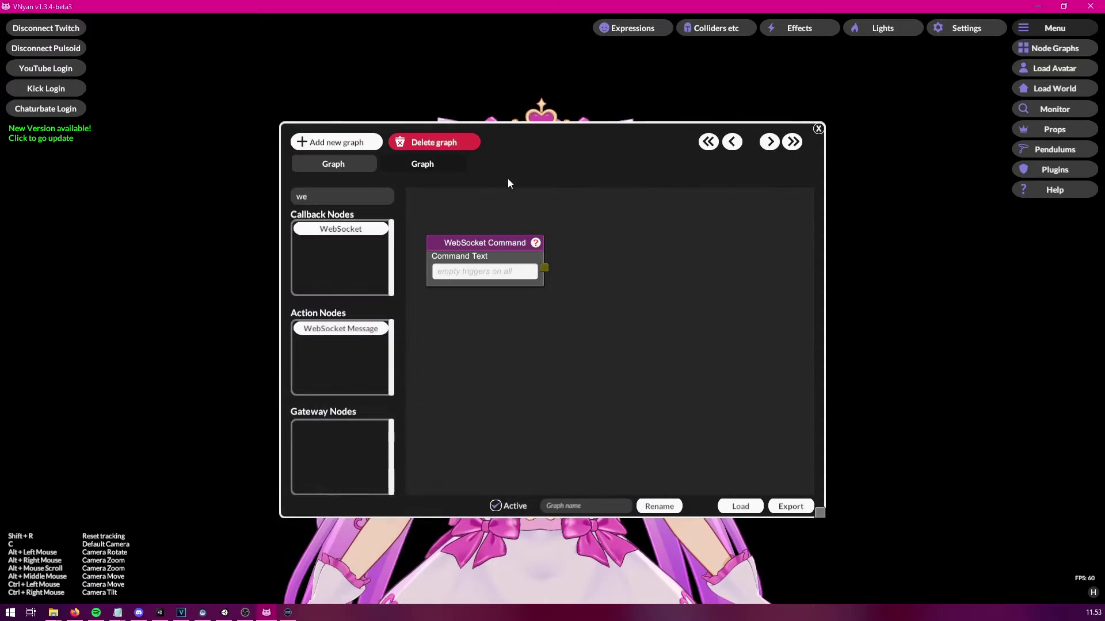
click(460, 278)
text(Test)
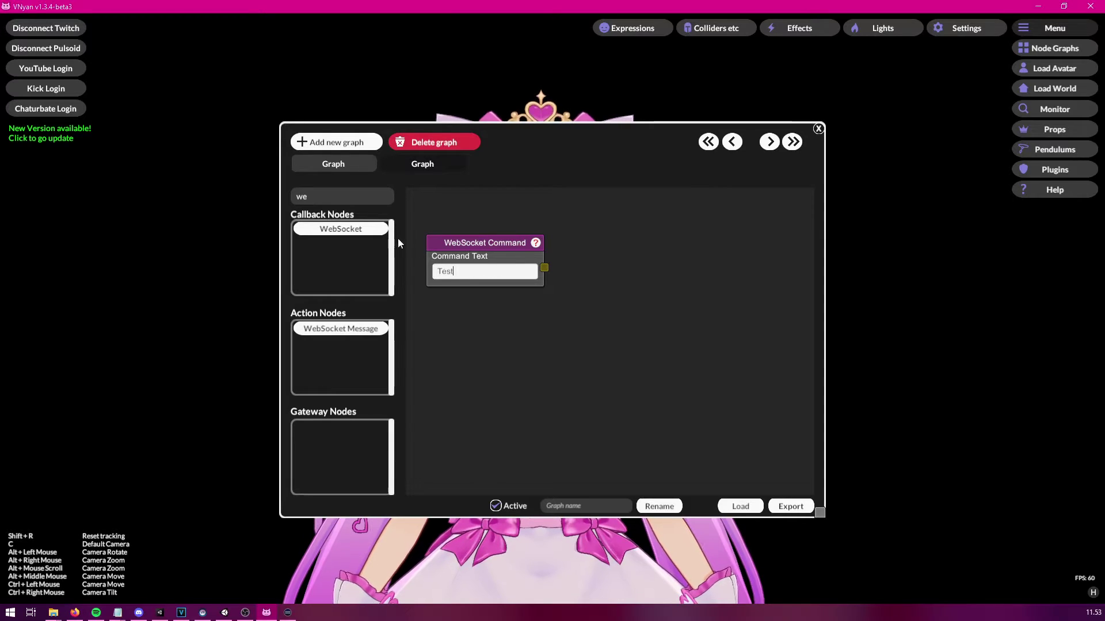
Add a Confetti node by searching 'conf' and wire WebSocket Command's output into it.
click(340, 200)
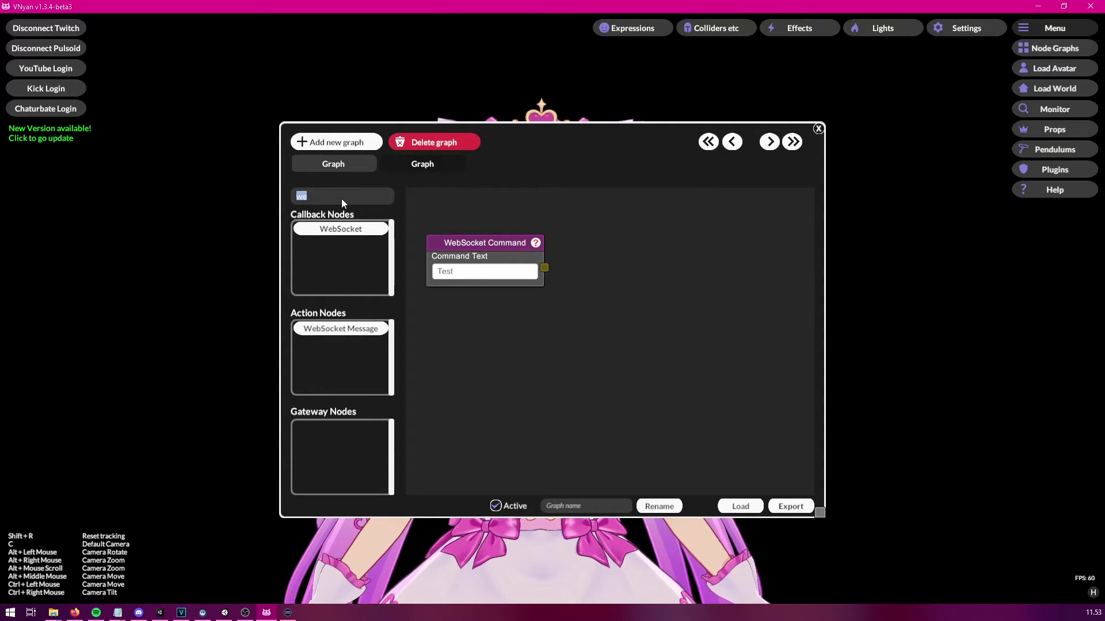
text(conf)
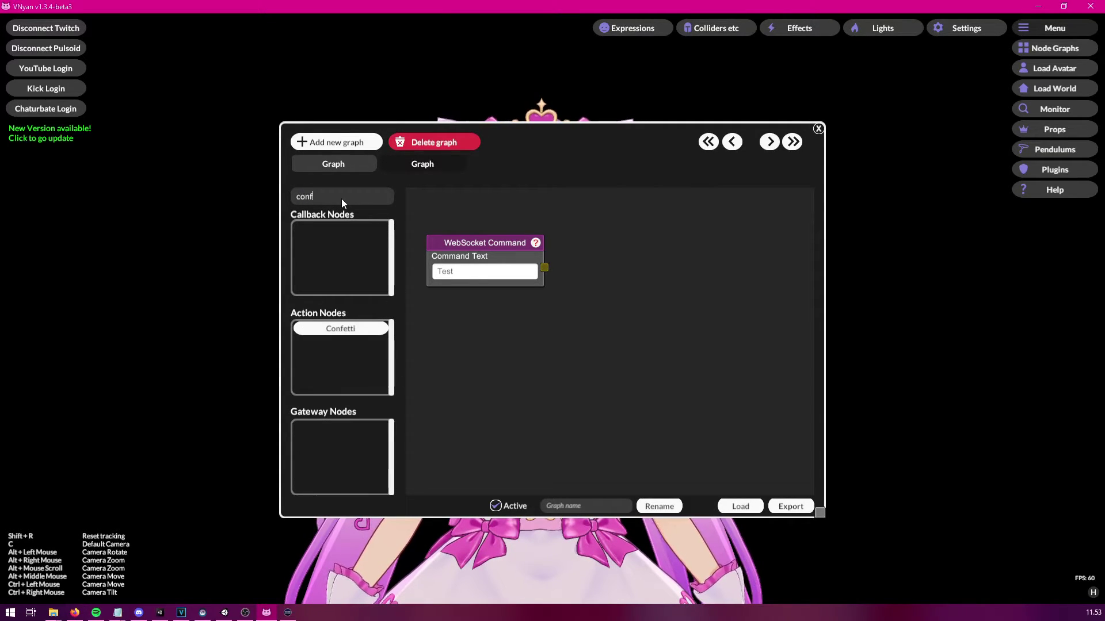
click(355, 335)
drag(629, 323, 692, 245)
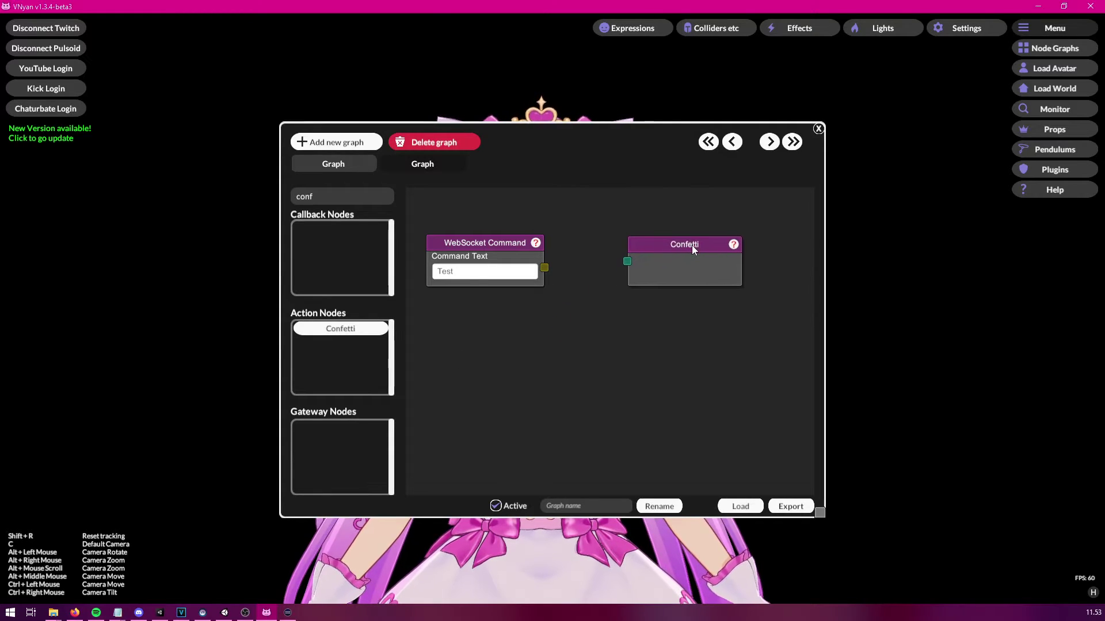
drag(544, 268, 627, 262)
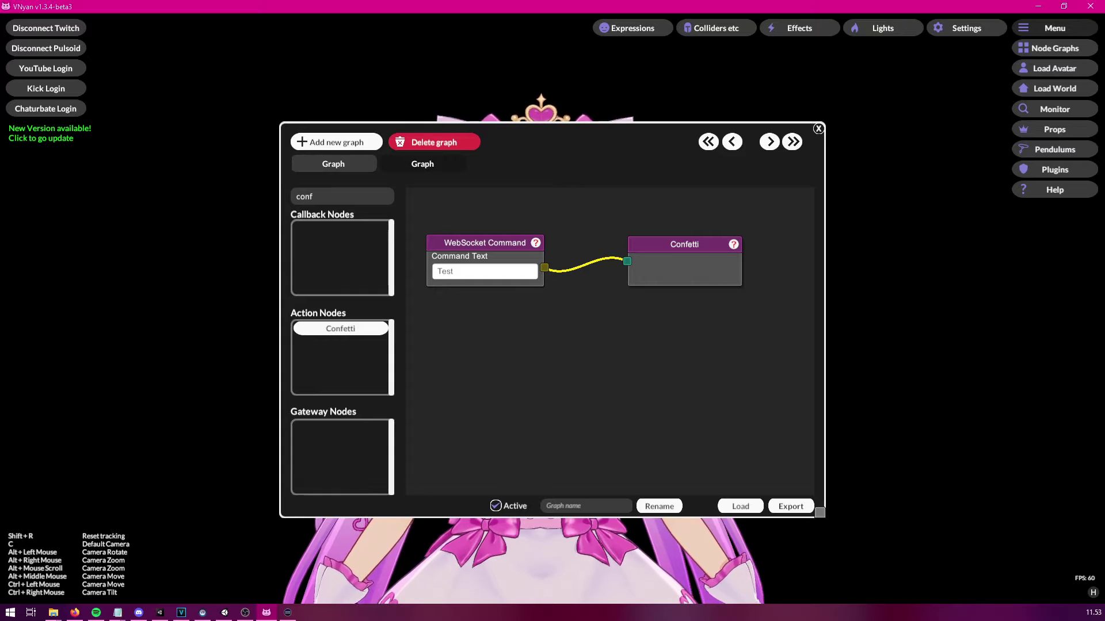
key(alt+Tab)
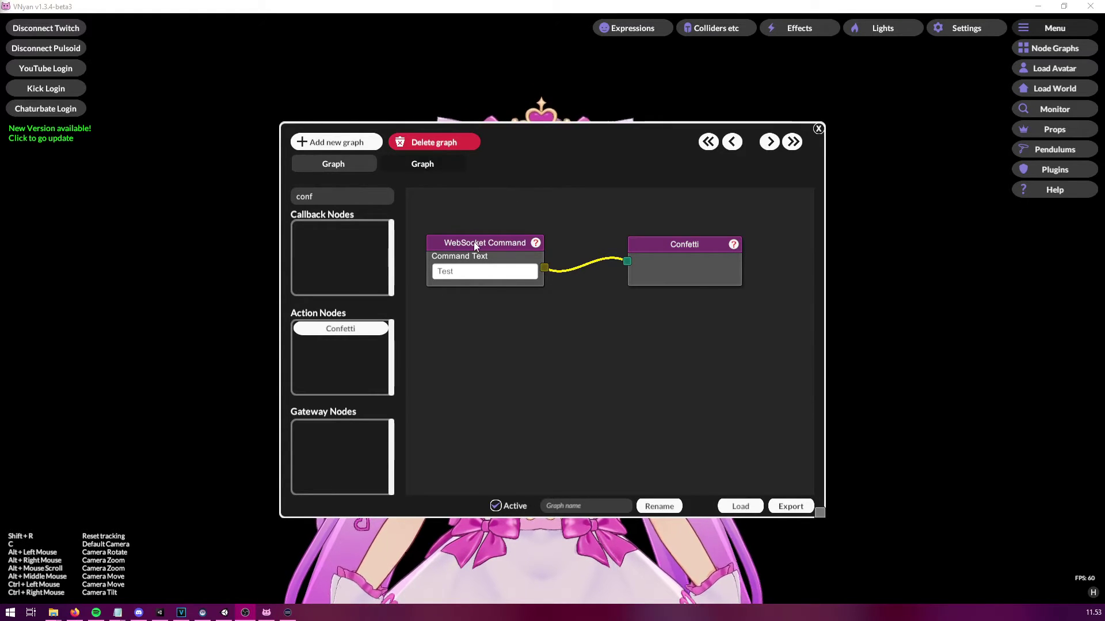